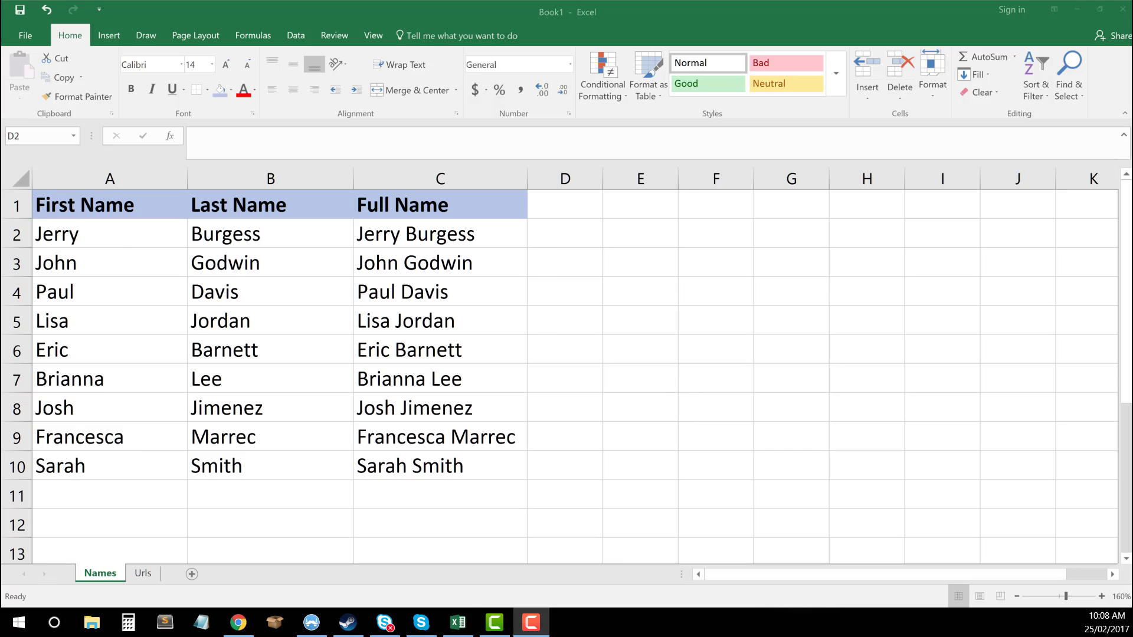
# Step: Inspect the first name, last name and CONCATENATE full-name formula in row 2
pyautogui.click(593, 410)
pyautogui.click(405, 543)
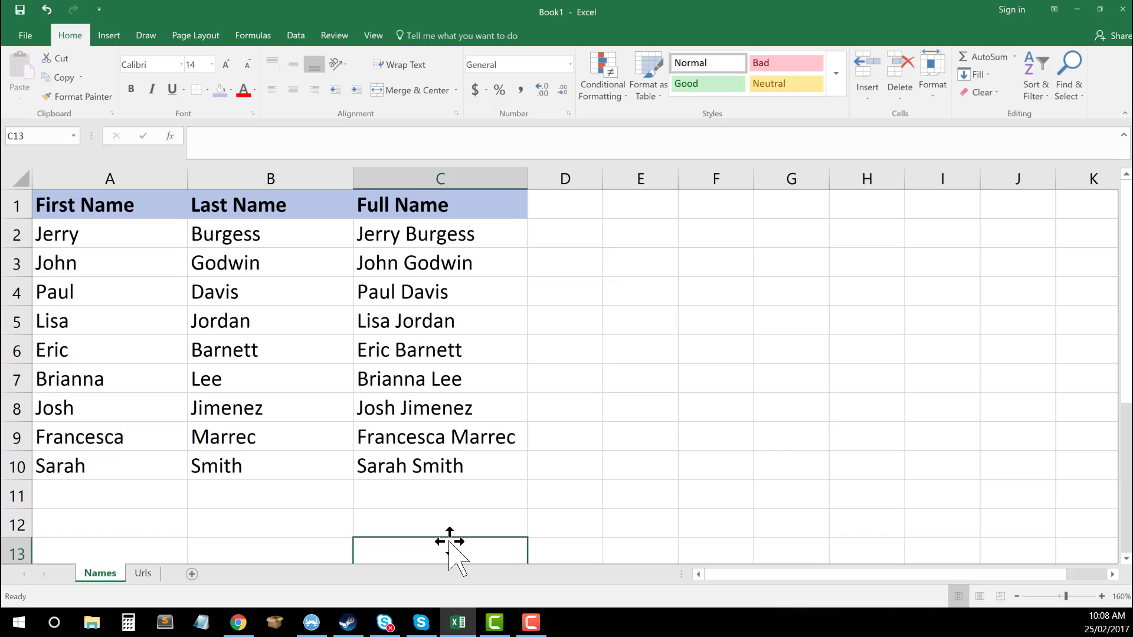
pyautogui.press('Up')
pyautogui.press('Up')
pyautogui.press('Up')
pyautogui.press('Up')
pyautogui.press('Up')
pyautogui.press('Up')
pyautogui.press('Up')
pyautogui.press('Up')
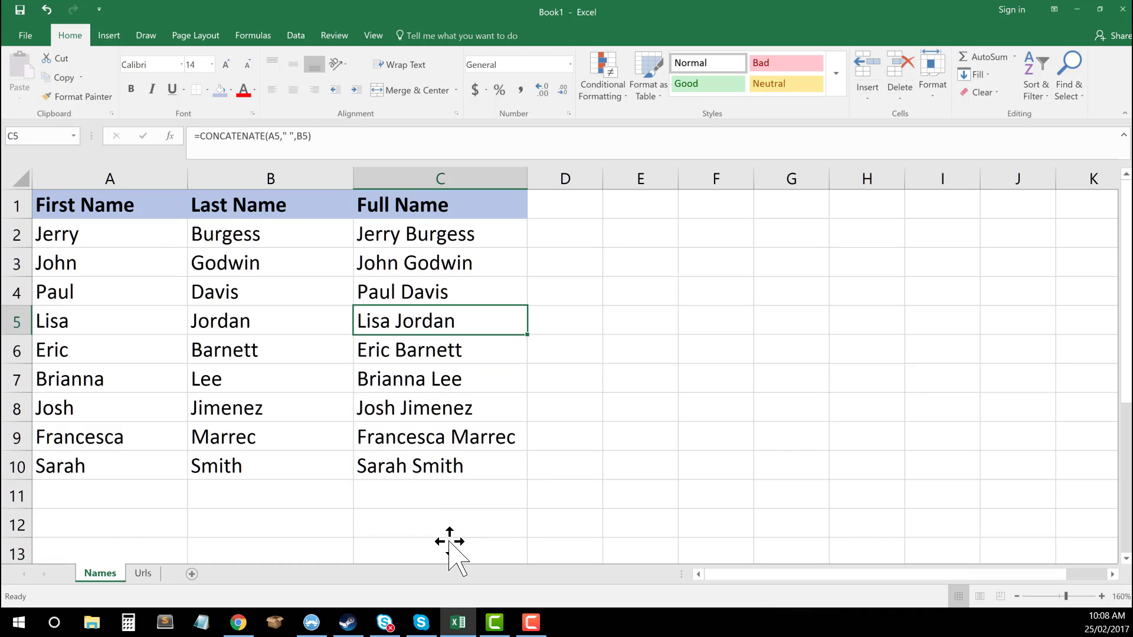
pyautogui.press('Up')
pyautogui.press('Up')
pyautogui.press('Up')
pyautogui.press('Up')
pyautogui.press('Down')
pyautogui.press('Left')
pyautogui.press('Left')
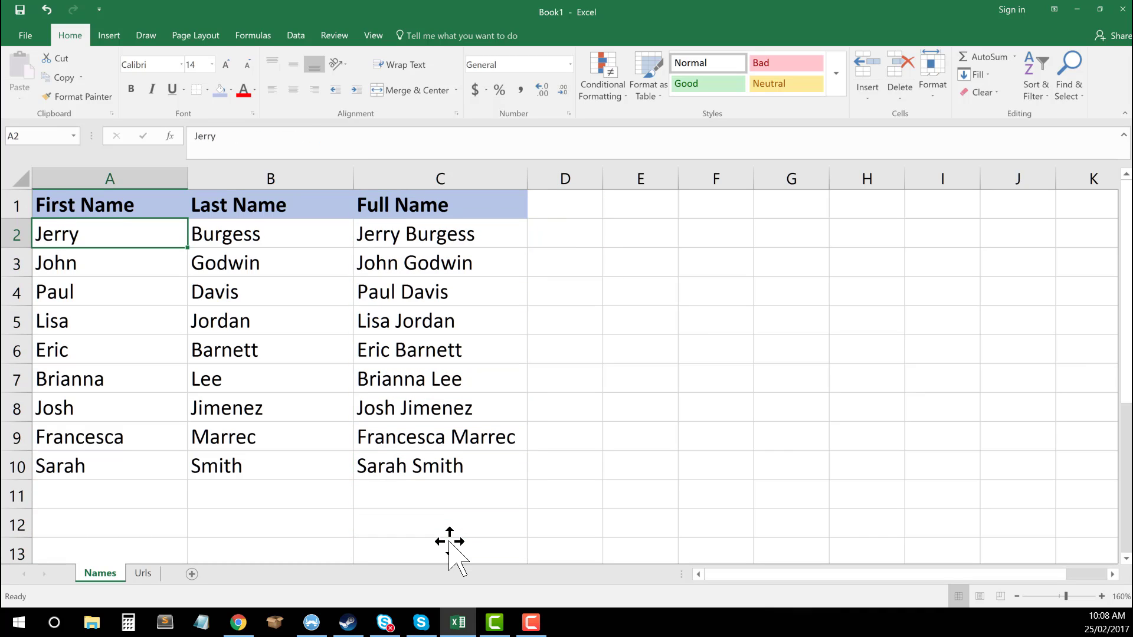
pyautogui.press('Up')
pyautogui.press('Down')
pyautogui.press('Right')
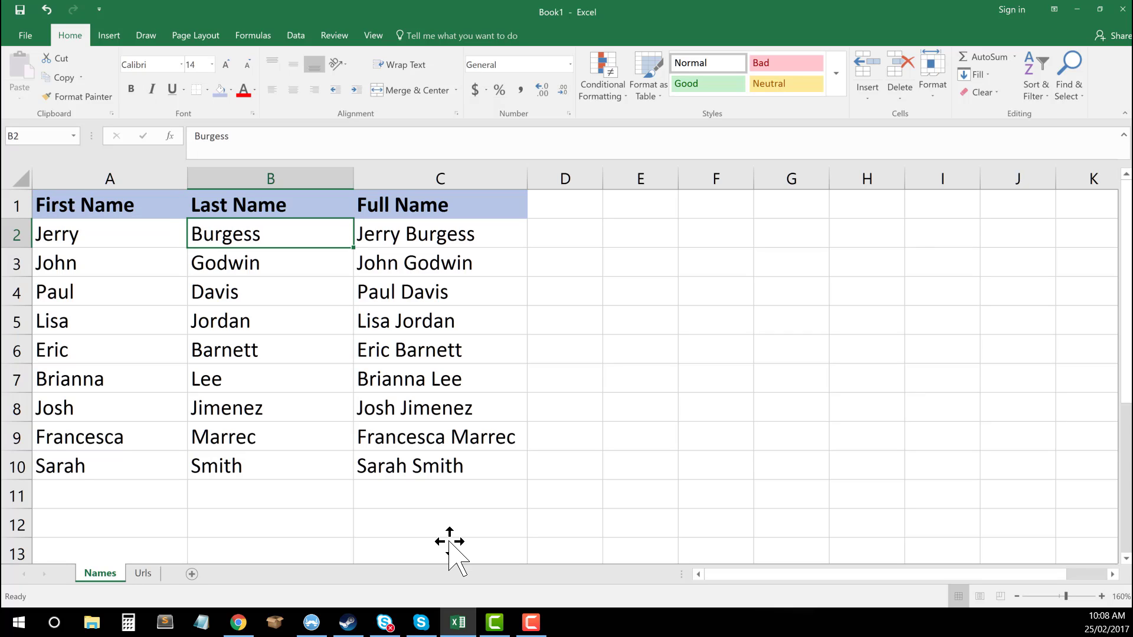
pyautogui.press('Right')
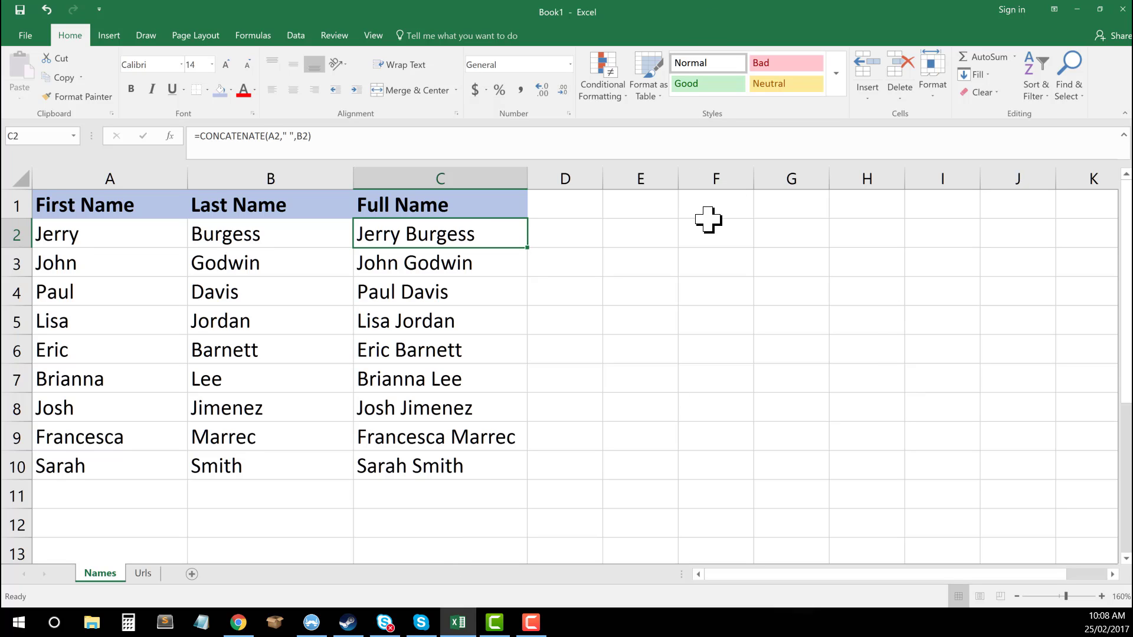
# Step: Clear the existing full names from C2:C10, keeping the Full Name header
pyautogui.moveTo(439, 233); pyautogui.dragTo(443, 460)
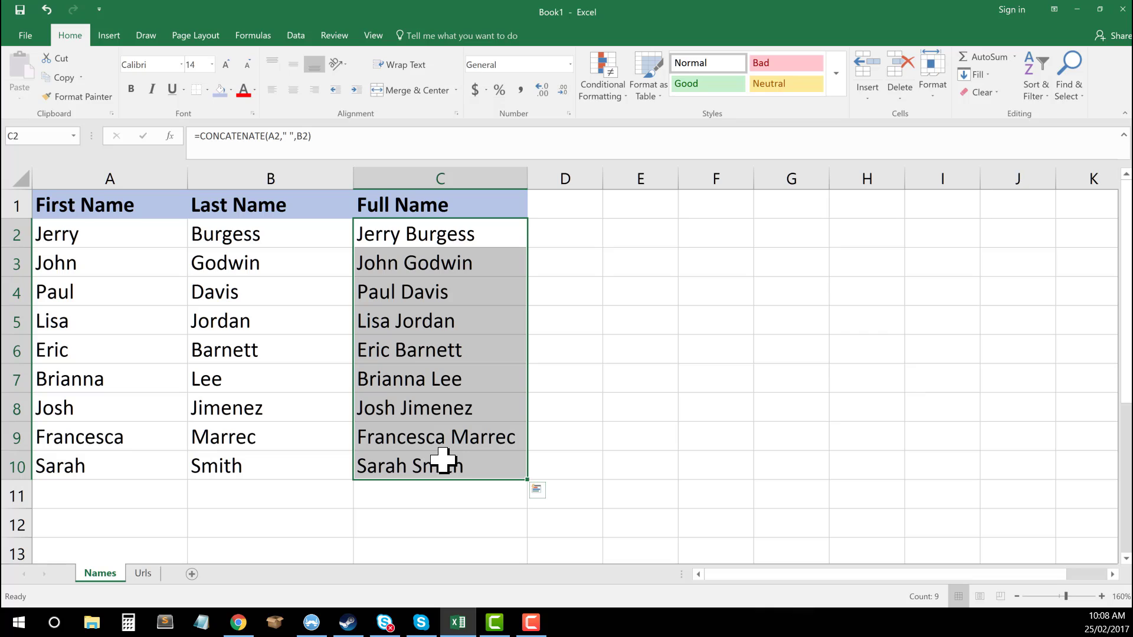
pyautogui.press('Delete')
pyautogui.press('Right')
pyautogui.press('Left')
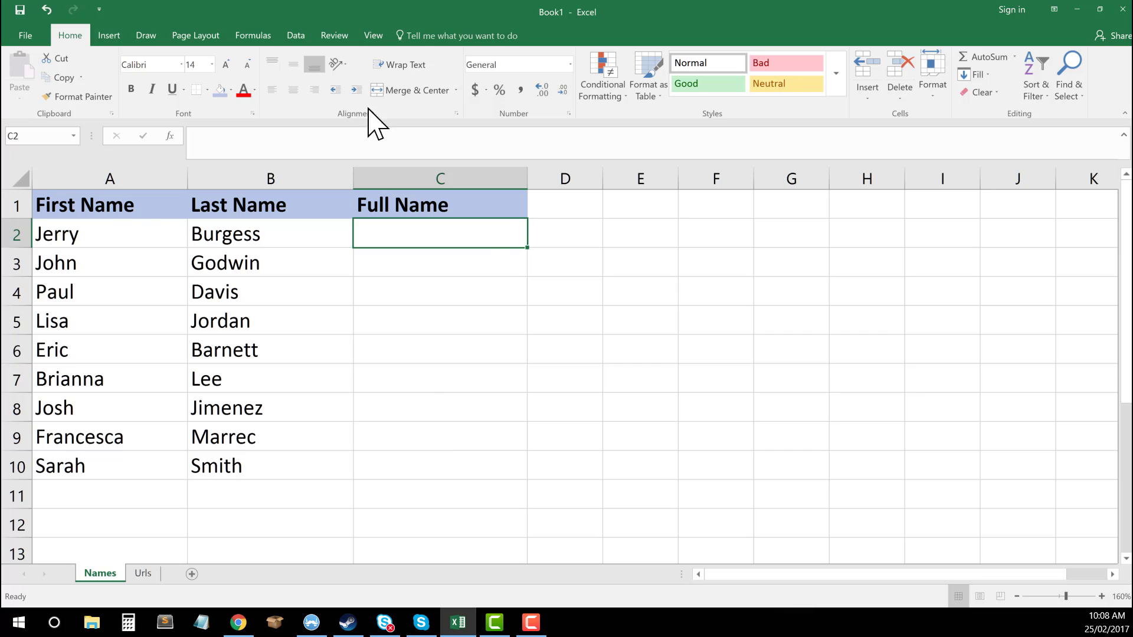
# Step: Review the first names in column A and last names in column B
pyautogui.click(139, 227)
pyautogui.click(296, 211)
pyautogui.click(237, 290)
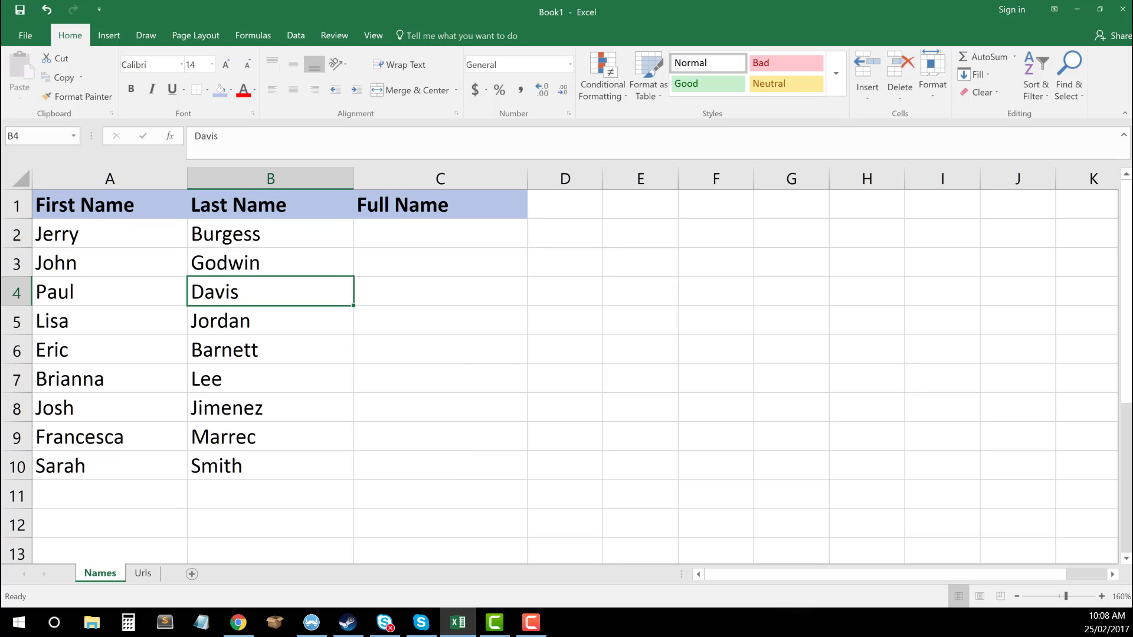
pyautogui.click(109, 262)
pyautogui.moveTo(268, 265); pyautogui.dragTo(285, 298)
pyautogui.click(330, 235)
# Step: Enter =CONCATENATE(A2,B2) in C2 so it shows JerryBurgess
pyautogui.click(386, 240)
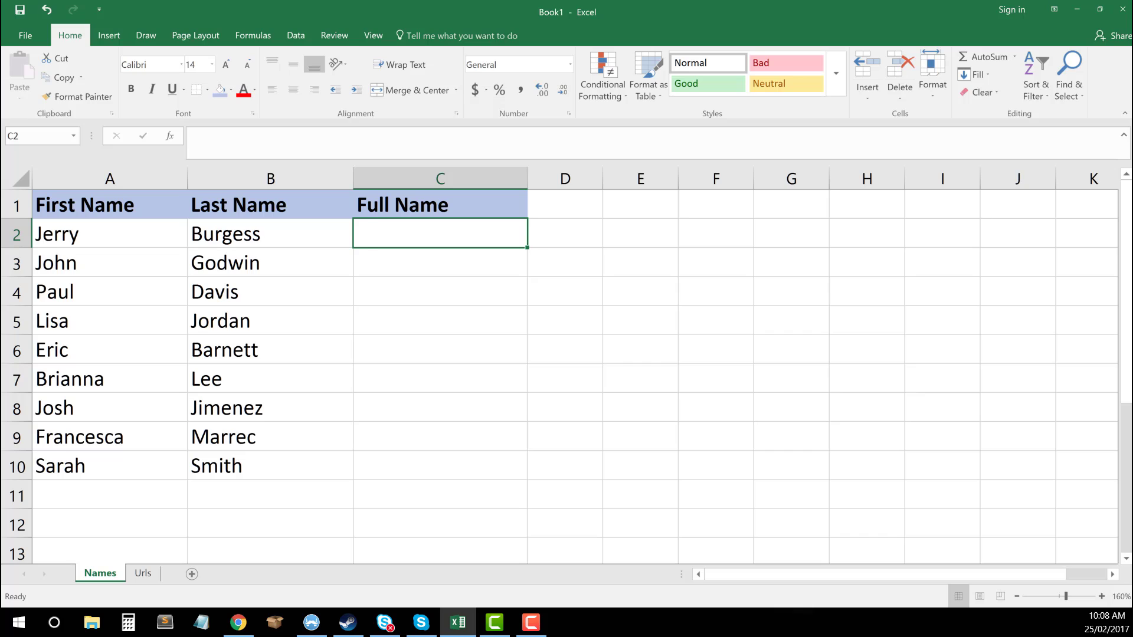
pyautogui.write('=')
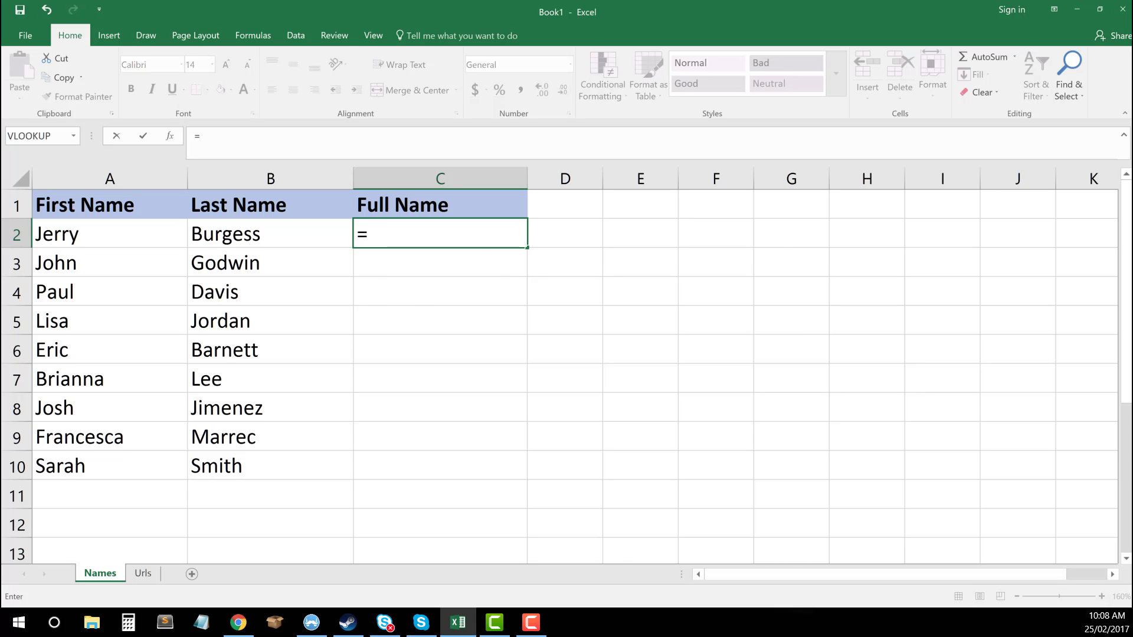
pyautogui.write('conc')
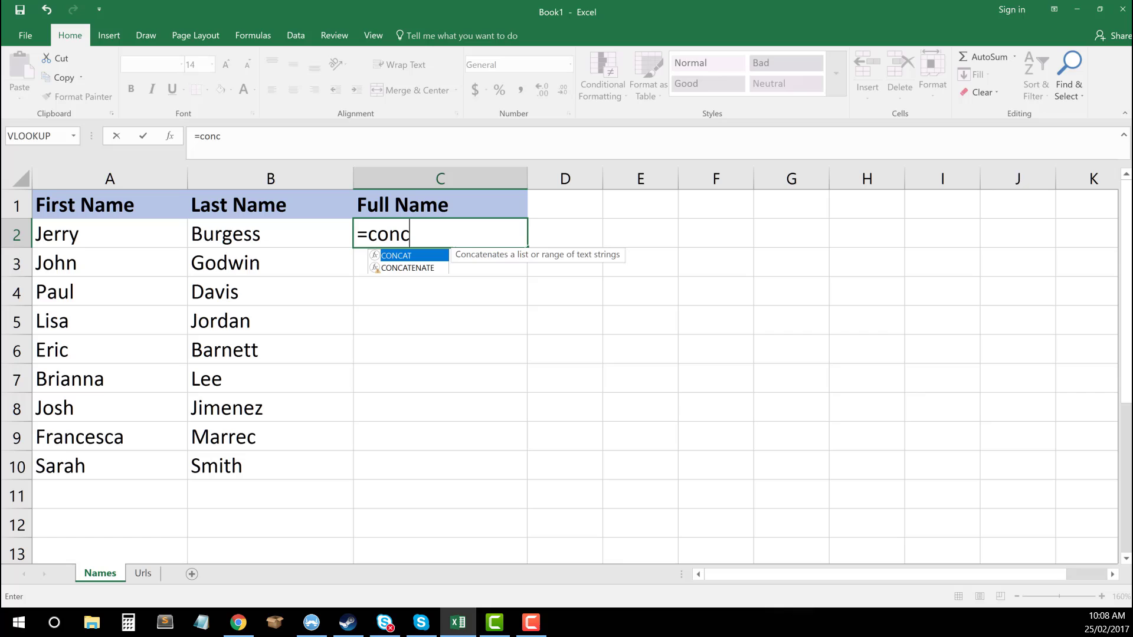
pyautogui.write('aten')
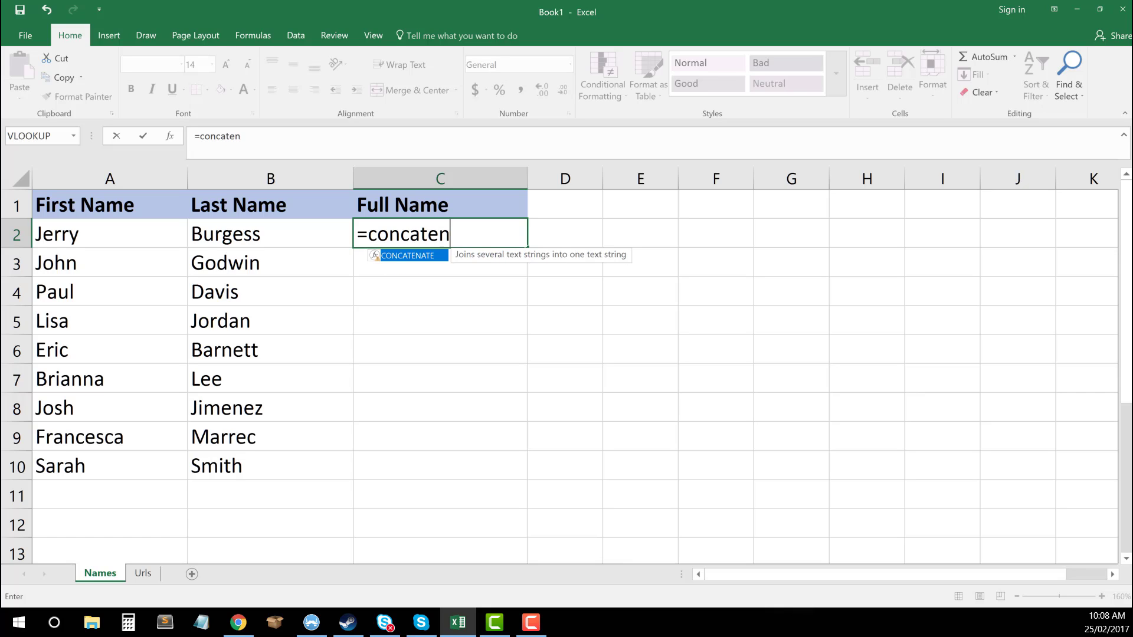
pyautogui.write('ate')
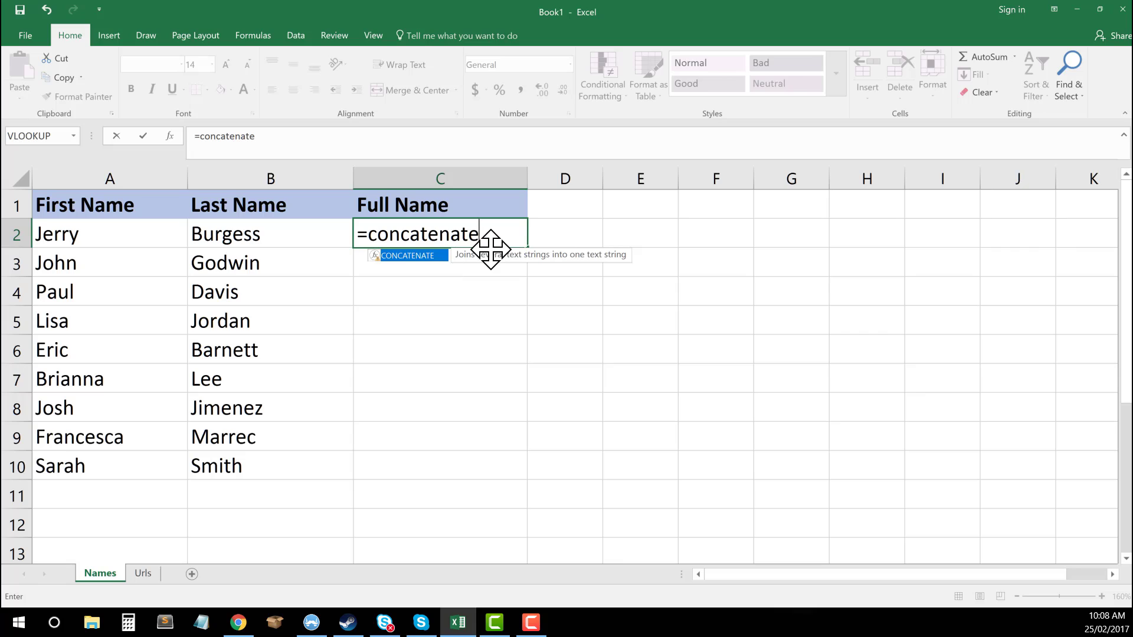
pyautogui.write('(')
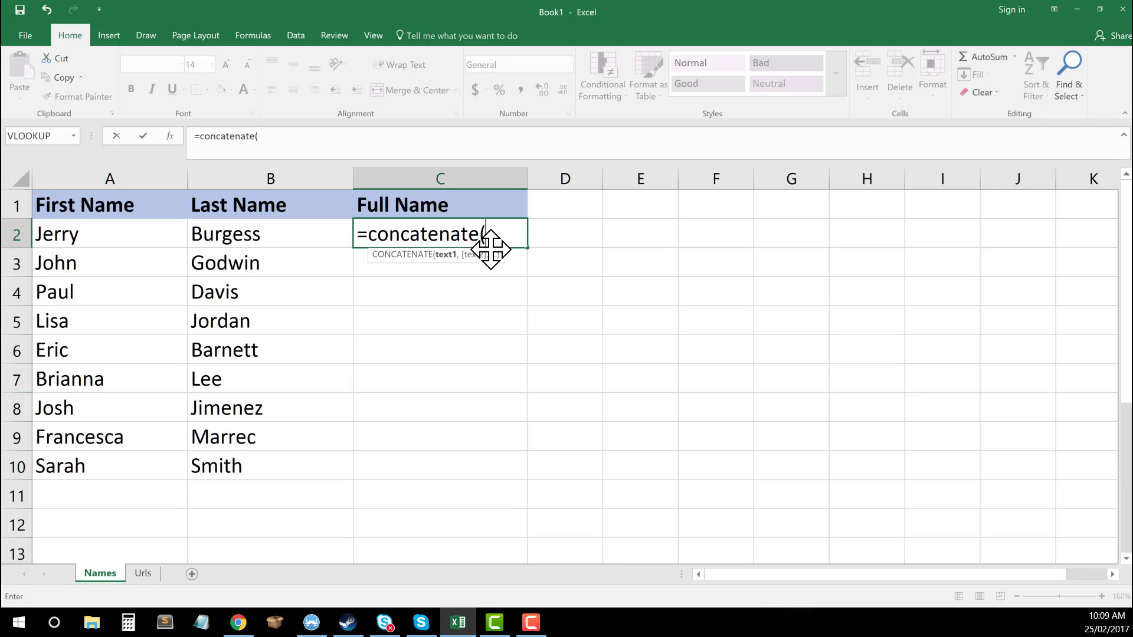
pyautogui.click(131, 235)
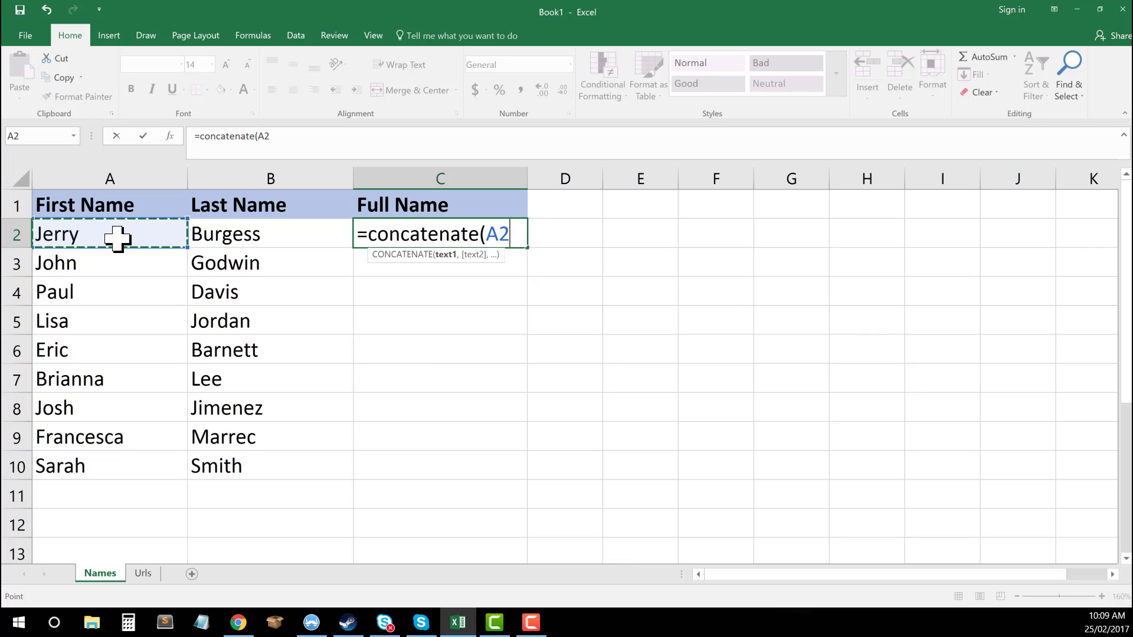
pyautogui.write(',')
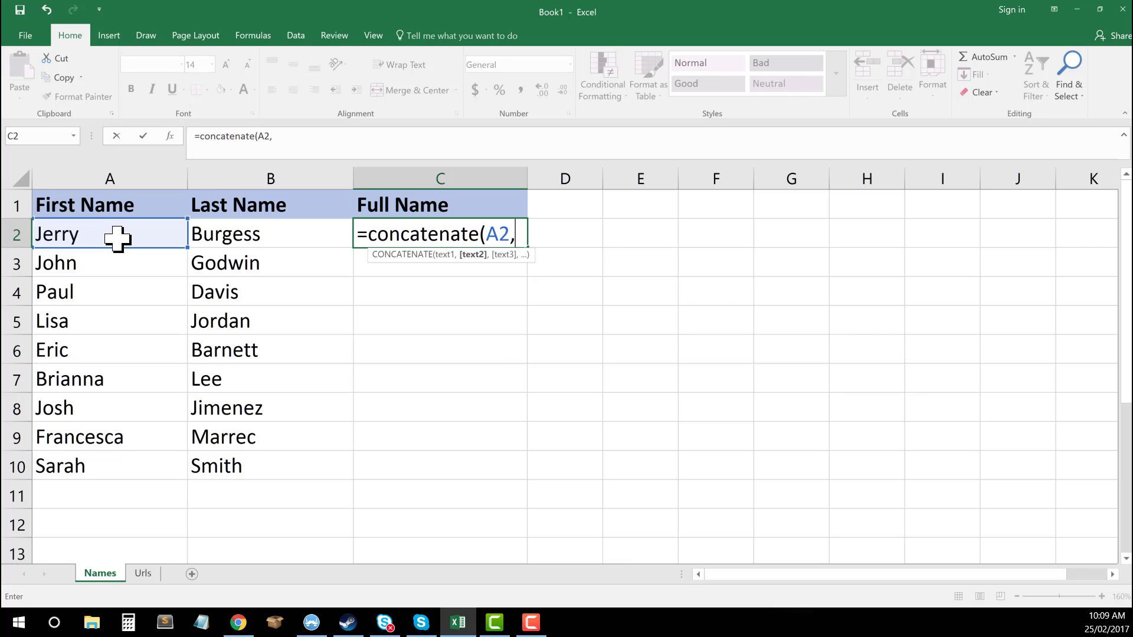
pyautogui.click(272, 236)
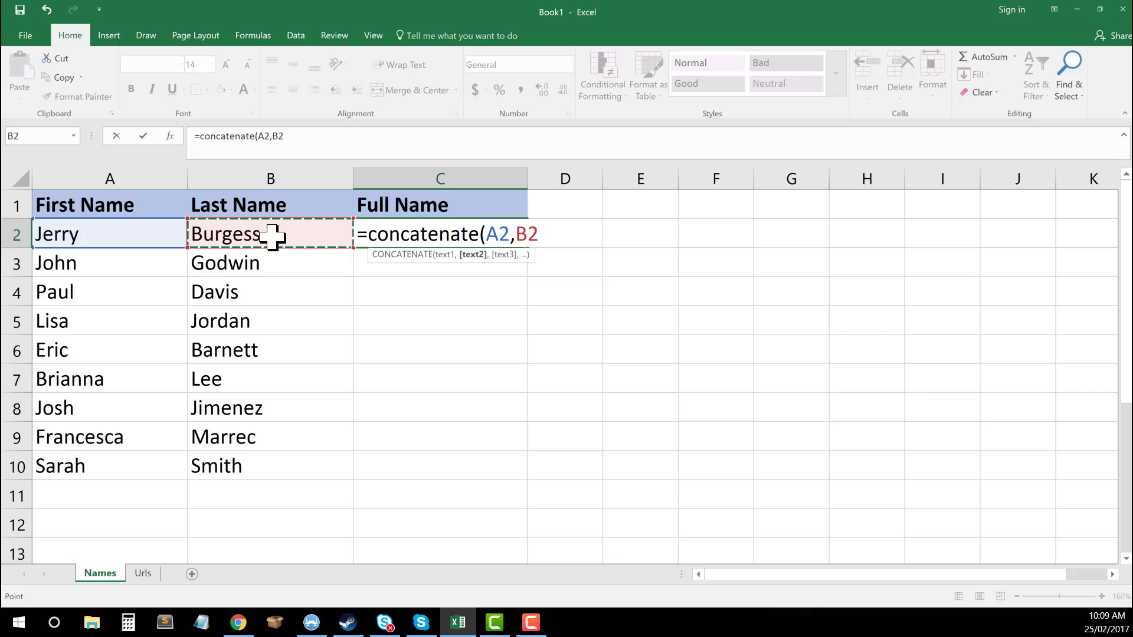
pyautogui.write(')')
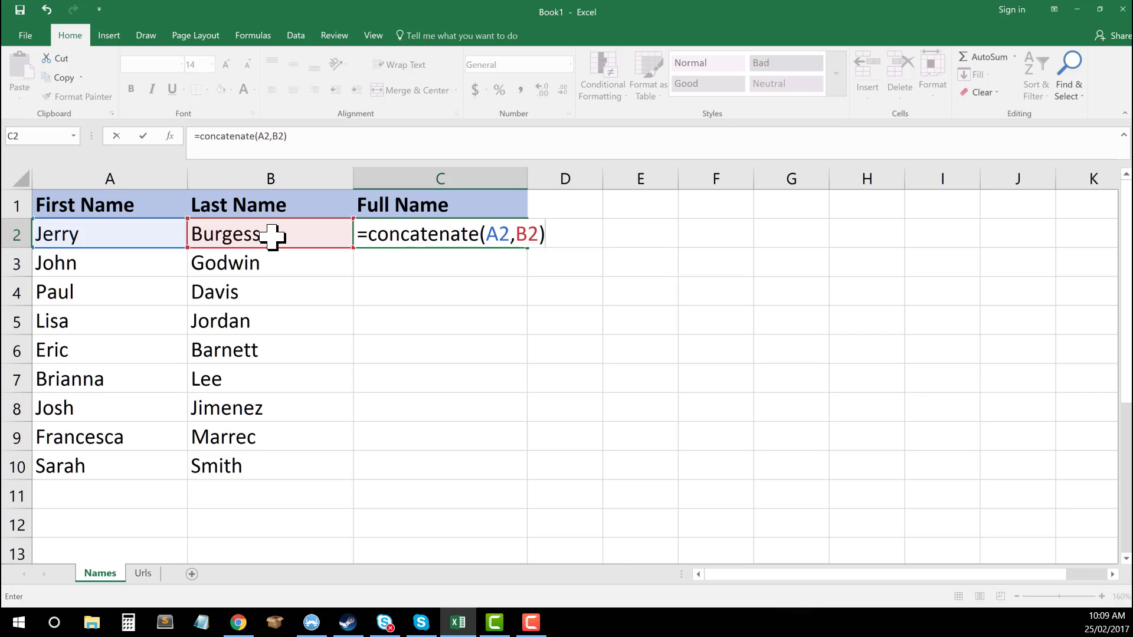
pyautogui.press('Return')
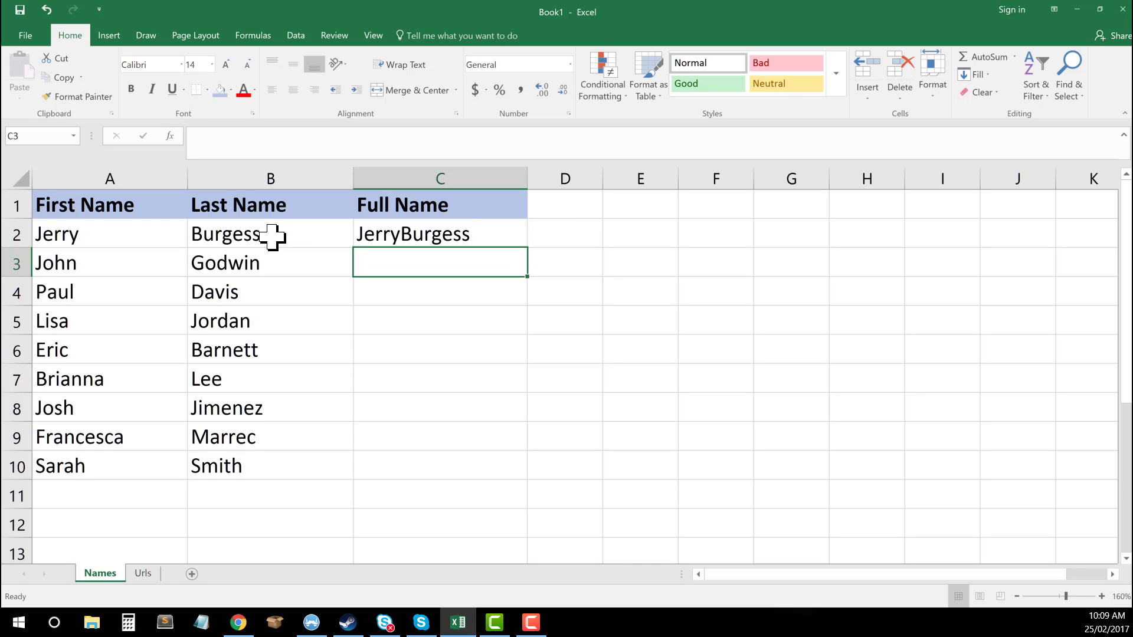
pyautogui.press('Up')
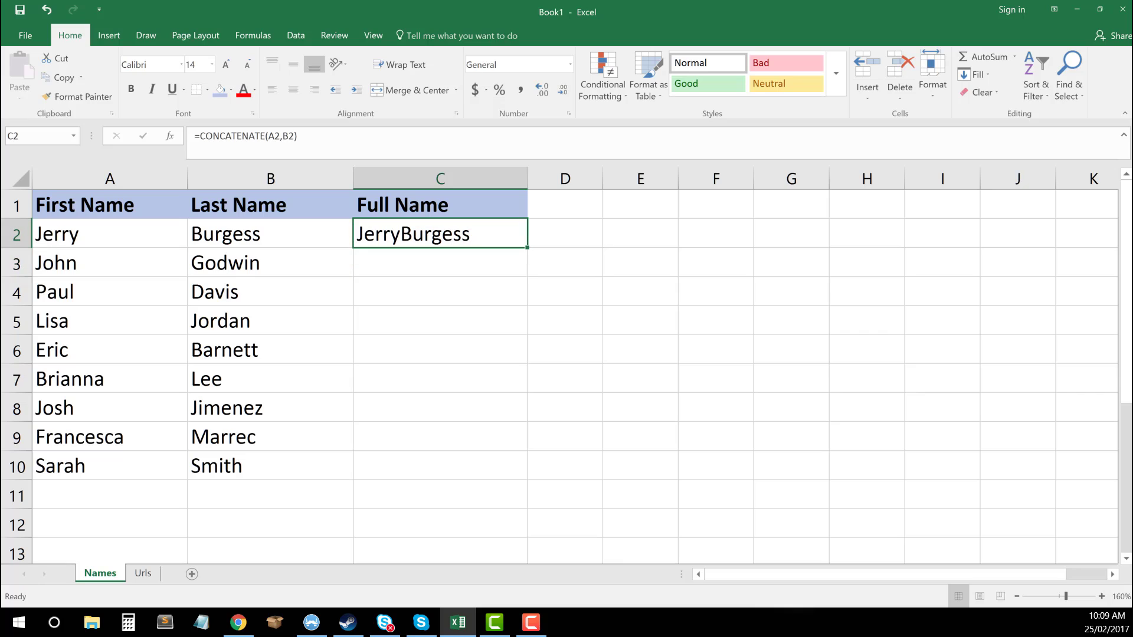
pyautogui.moveTo(525, 249)
pyautogui.mouseDown()
pyautogui.moveTo(508, 360)
pyautogui.moveTo(533, 230)
pyautogui.moveTo(521, 240)
pyautogui.mouseUp()
pyautogui.click(417, 258)
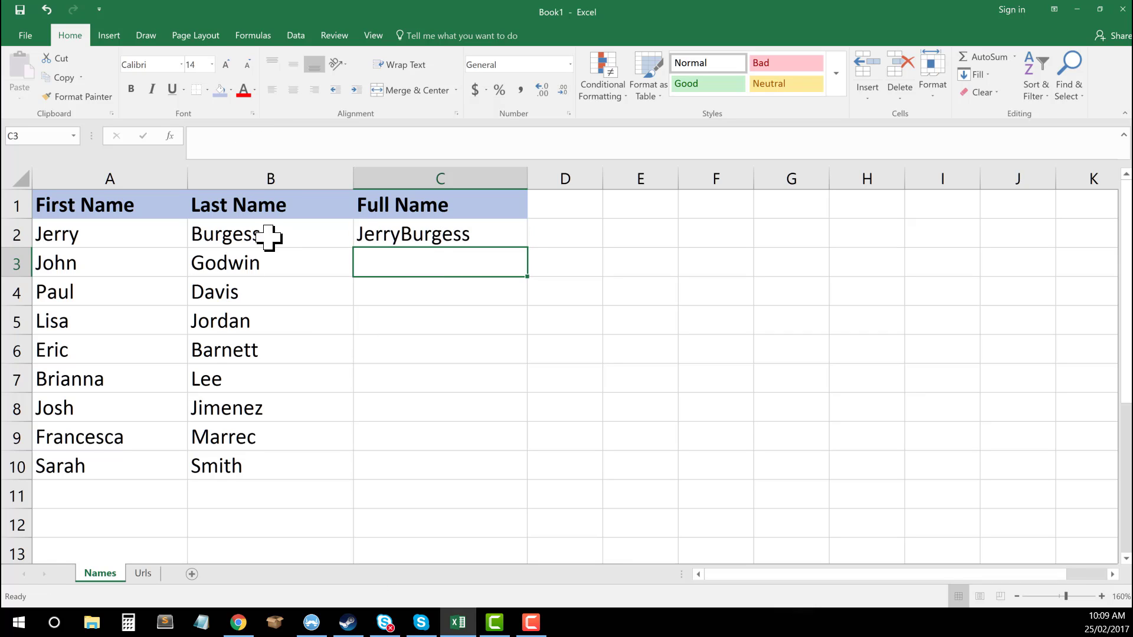
pyautogui.click(382, 463)
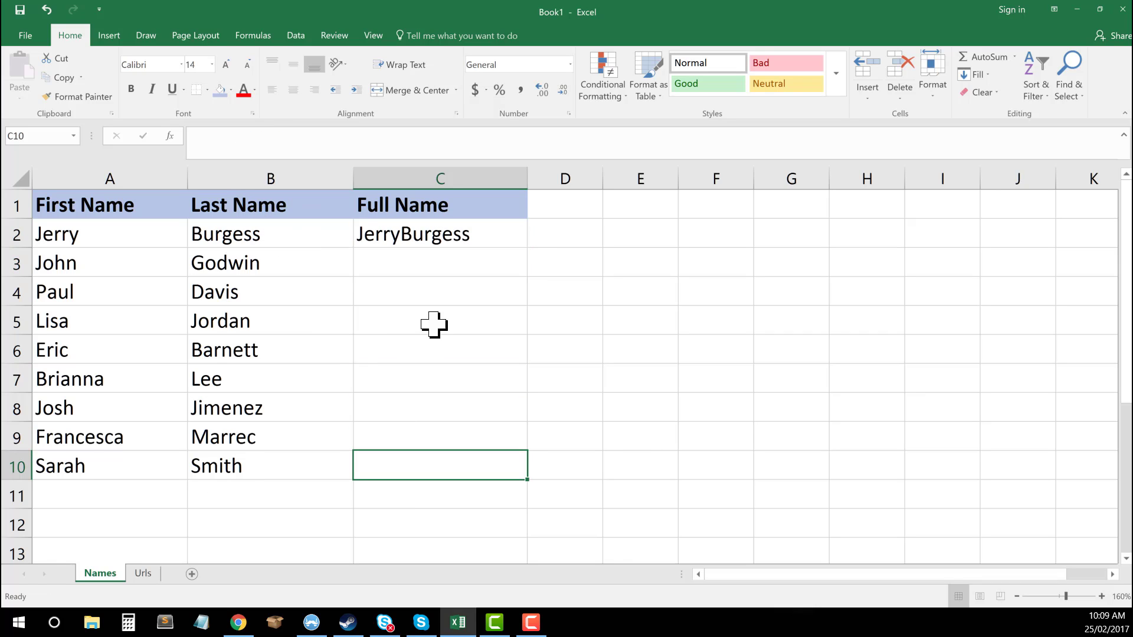
pyautogui.click(435, 238)
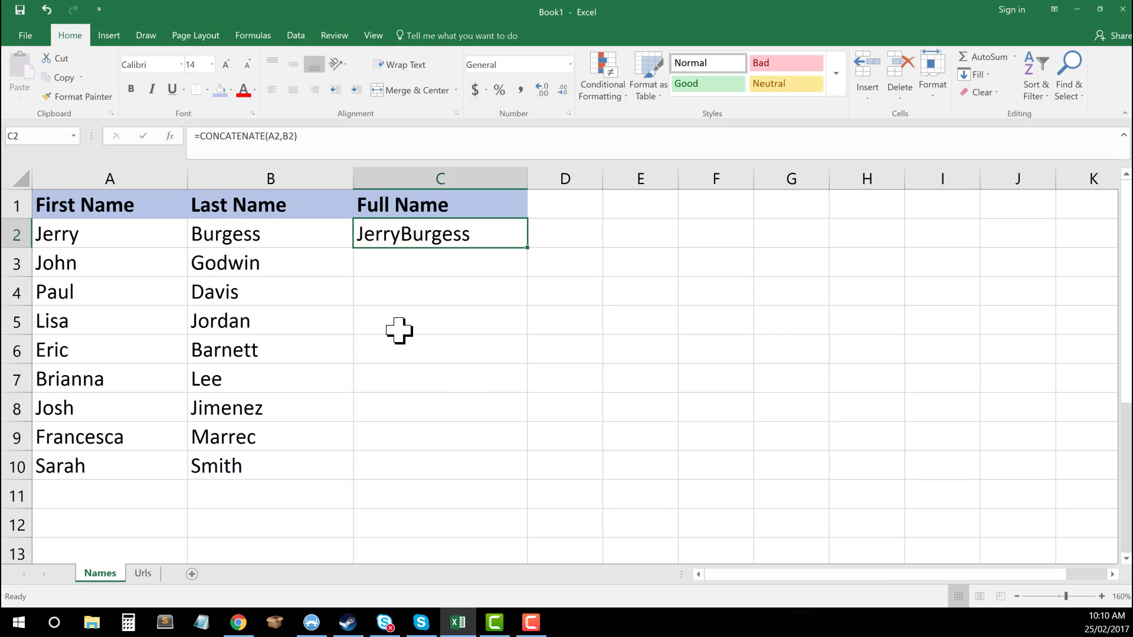
pyautogui.click(283, 136)
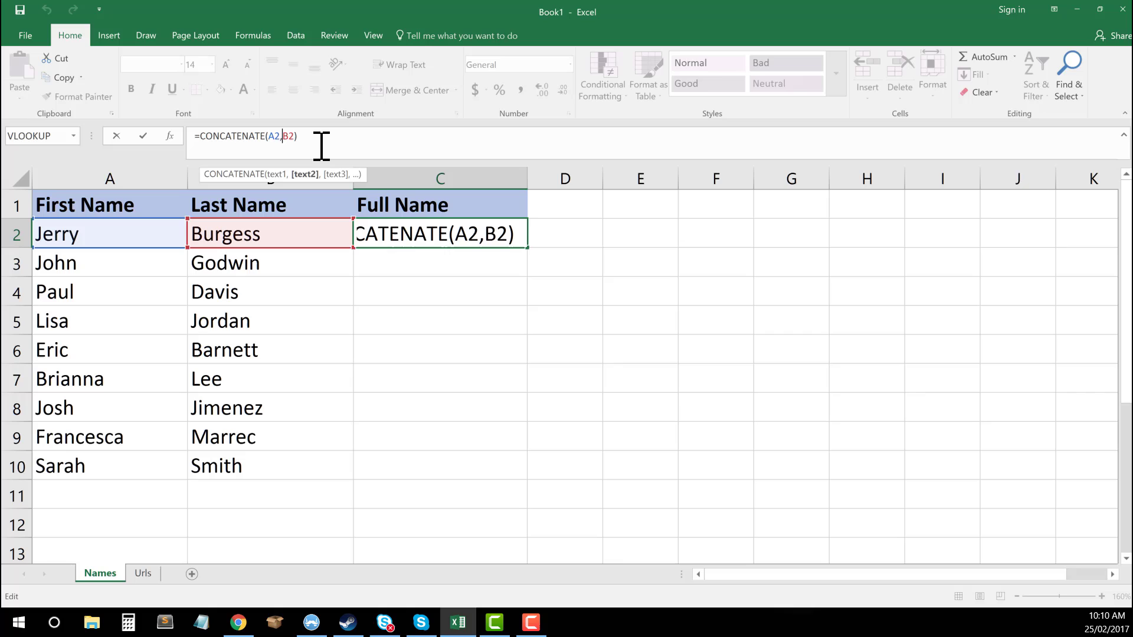
pyautogui.write('""')
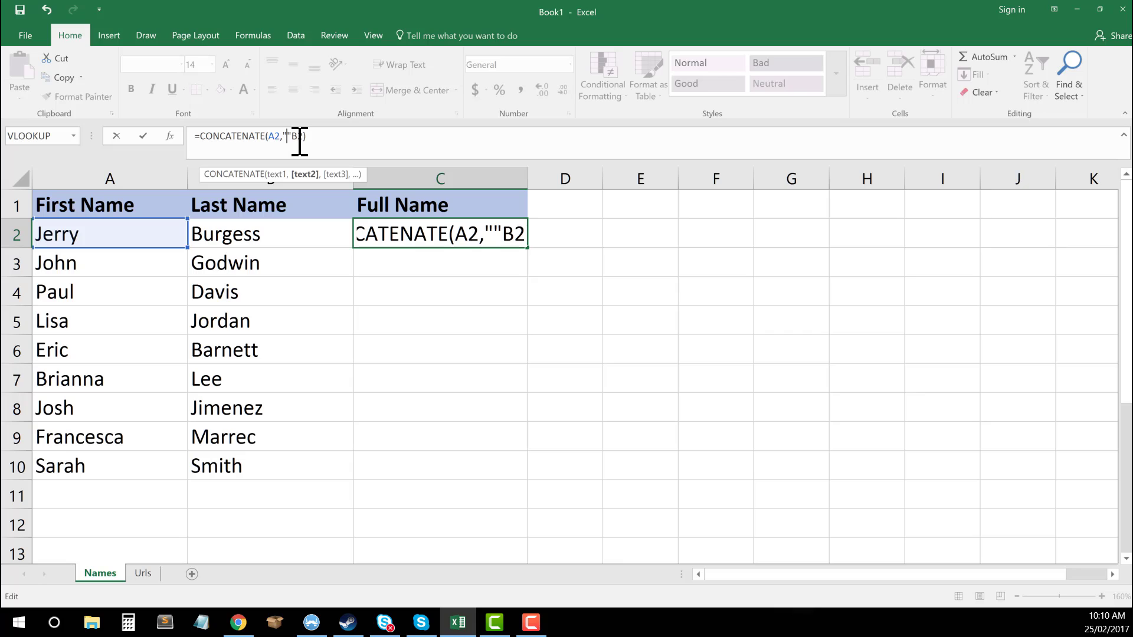
pyautogui.write('/')
pyautogui.press('BackSpace')
pyautogui.write(',')
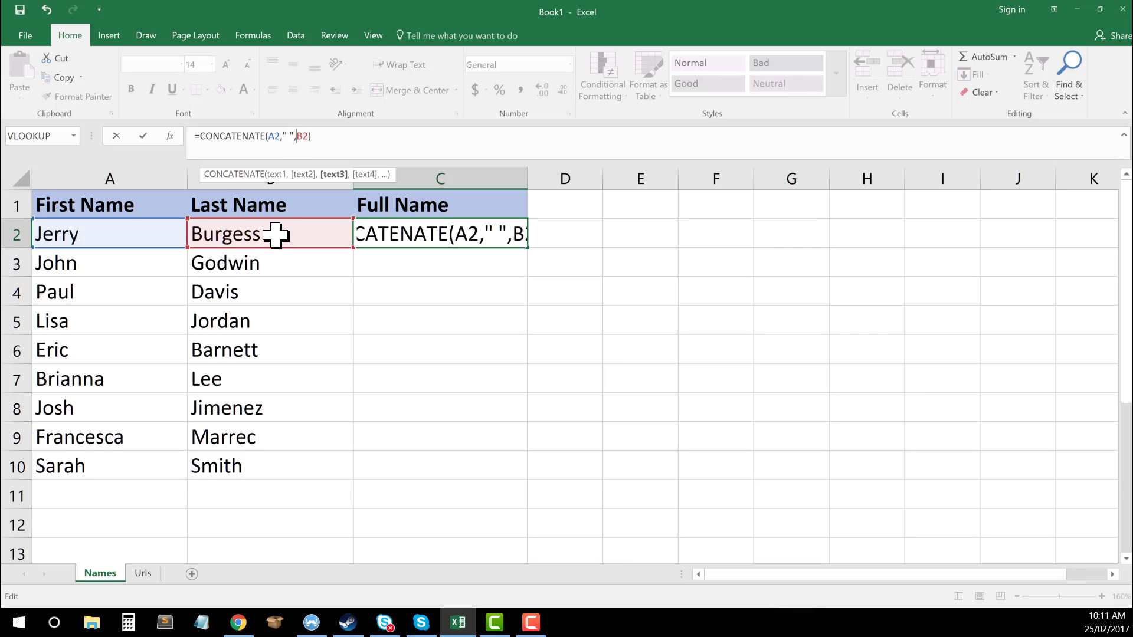
pyautogui.press('Return')
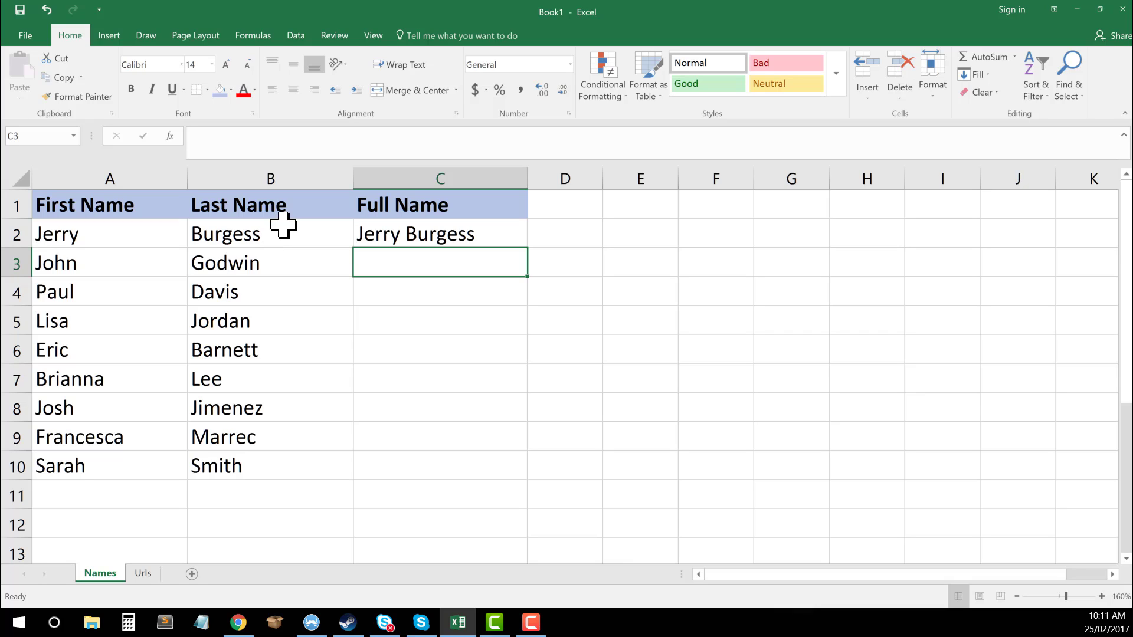
# Step: Fill C2's CONCATENATE formula down to C10 so every row shows its full name
pyautogui.click(704, 454)
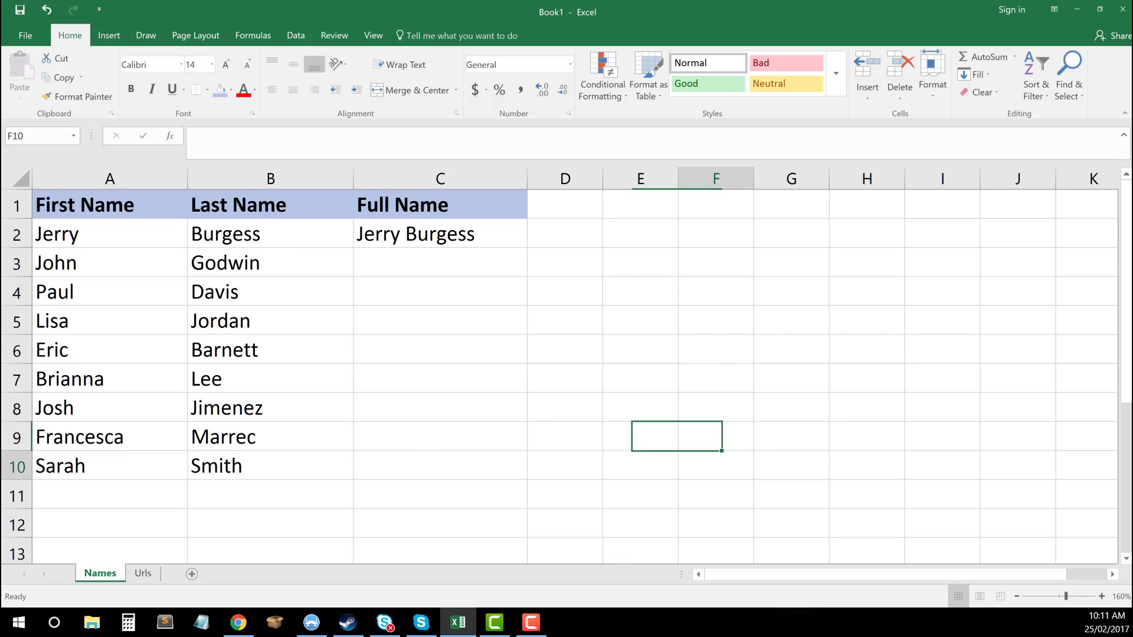
pyautogui.click(440, 232)
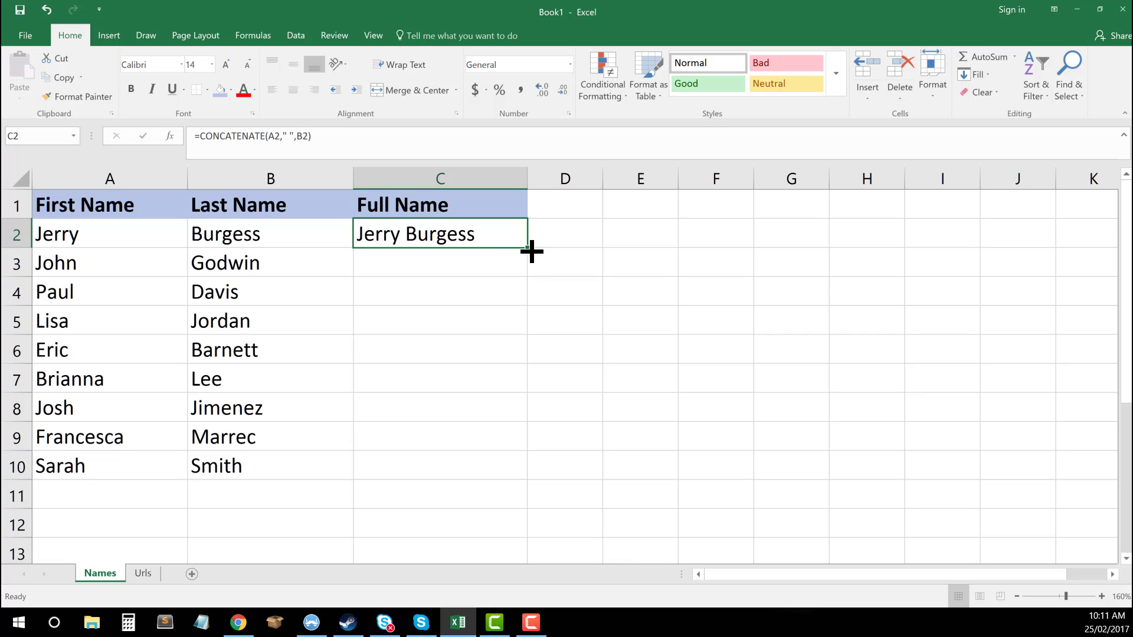
pyautogui.moveTo(531, 250); pyautogui.dragTo(541, 475)
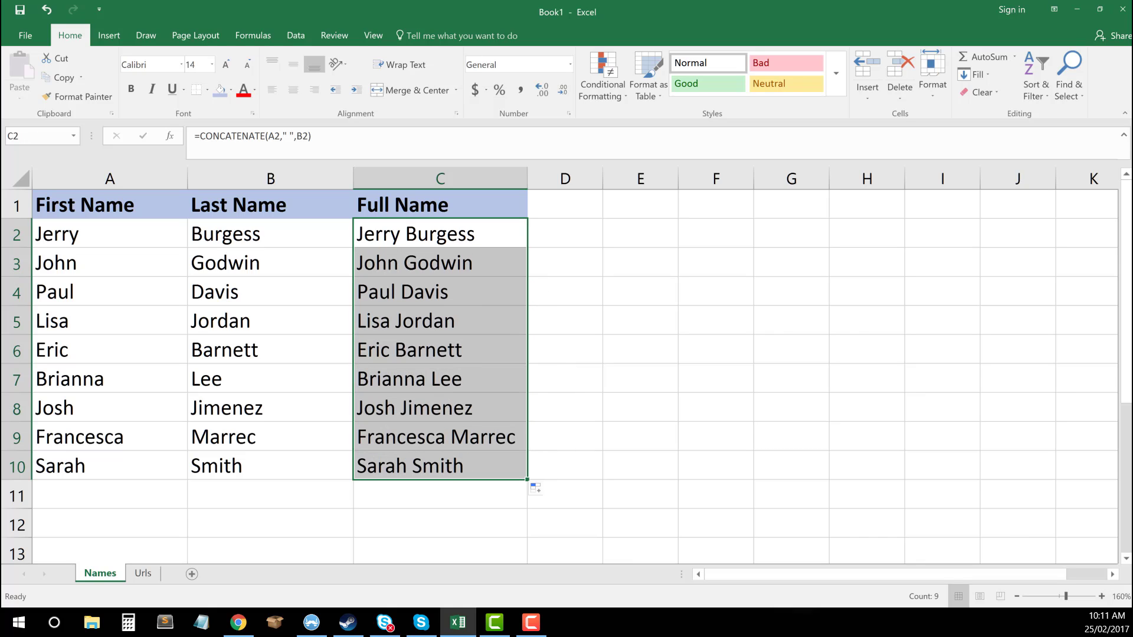
pyautogui.click(461, 503)
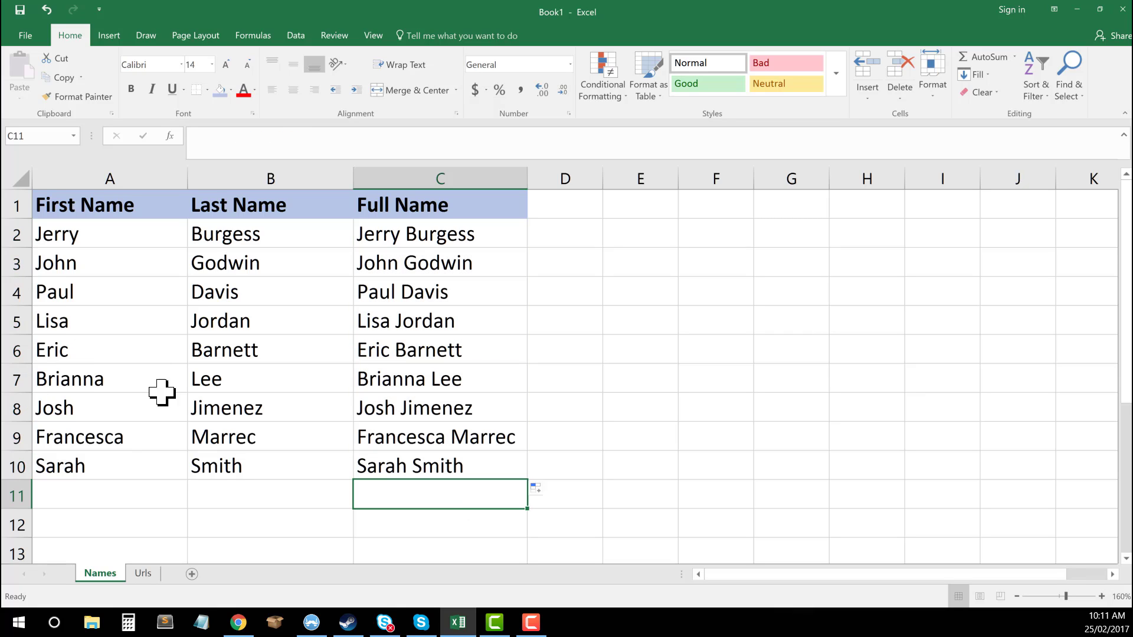